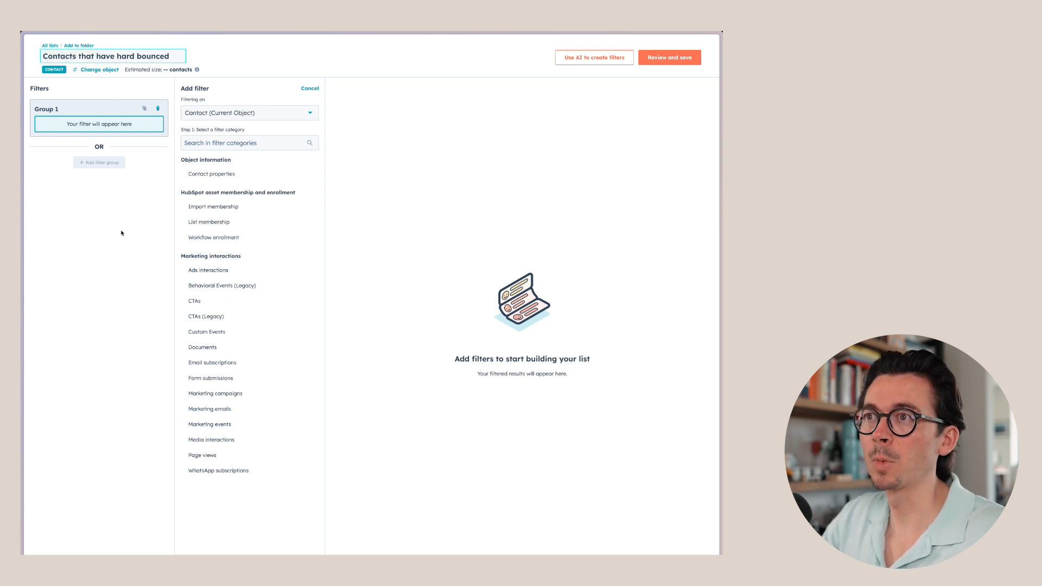
Filter the list to contacts whose Email hard bounce reason is known, and save it as an active list
click(216, 175)
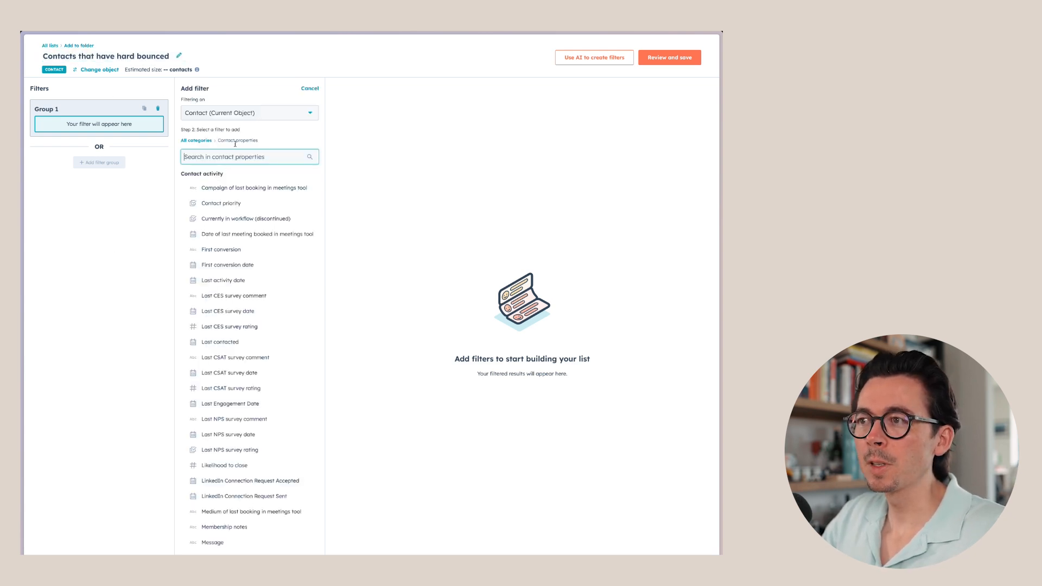
text(hard b)
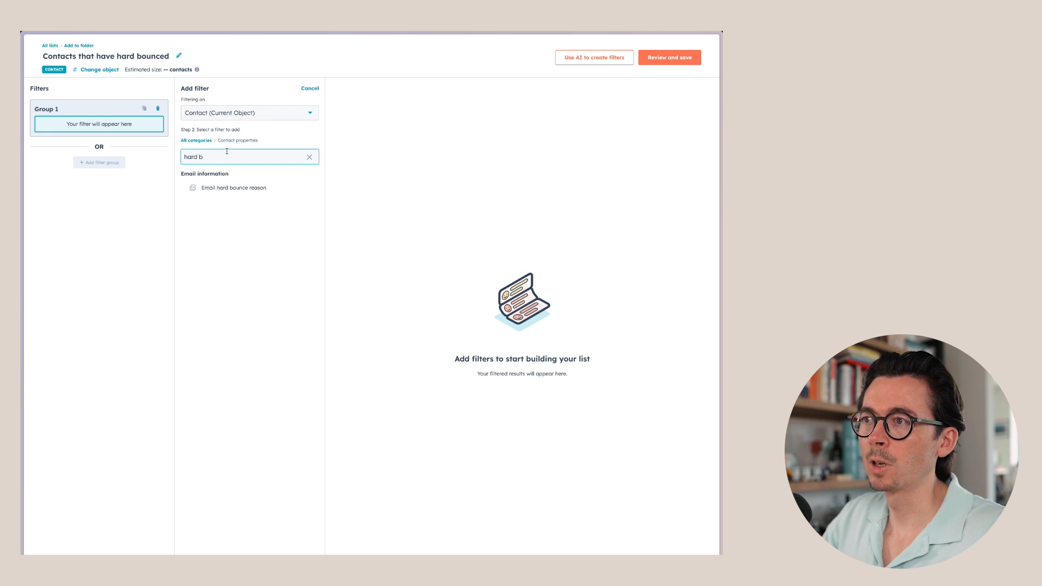
click(247, 187)
click(216, 130)
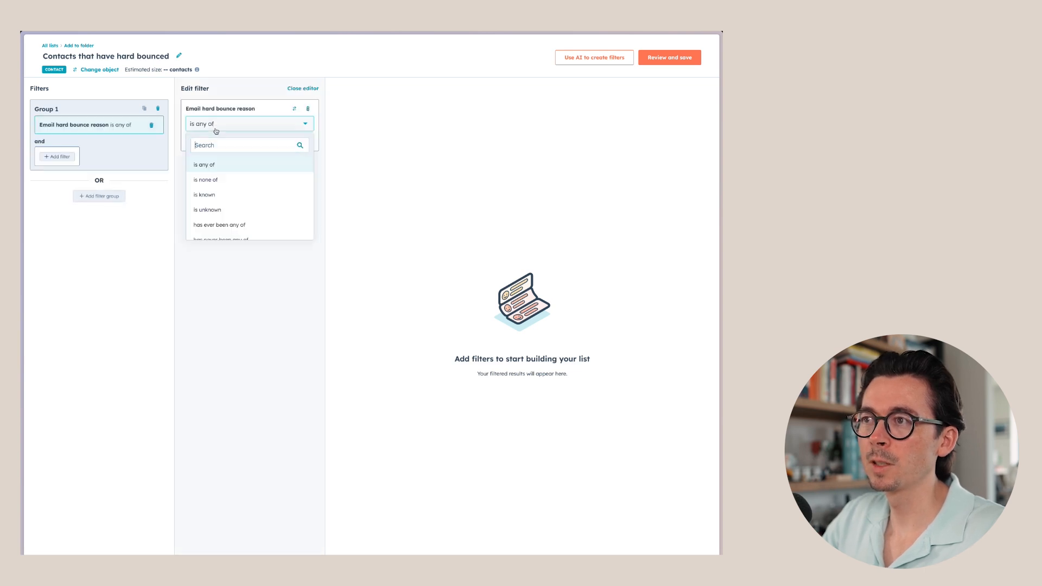
click(216, 194)
click(302, 91)
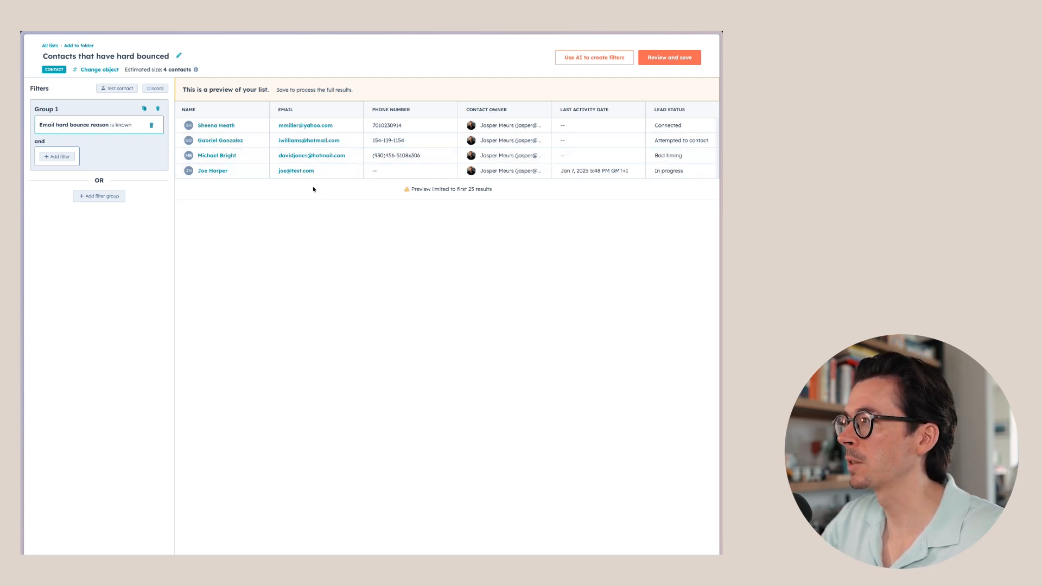
click(669, 58)
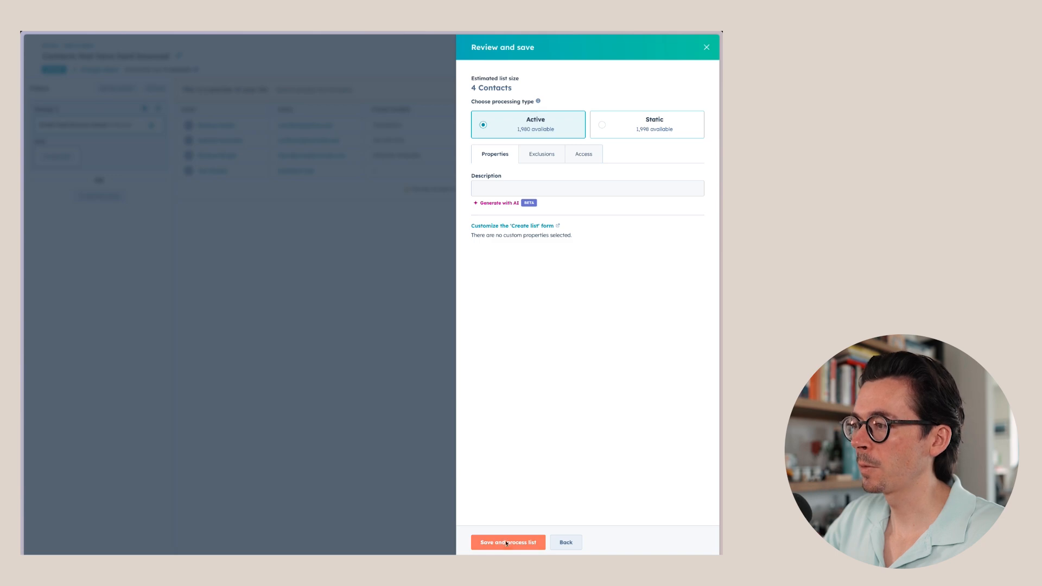
click(508, 542)
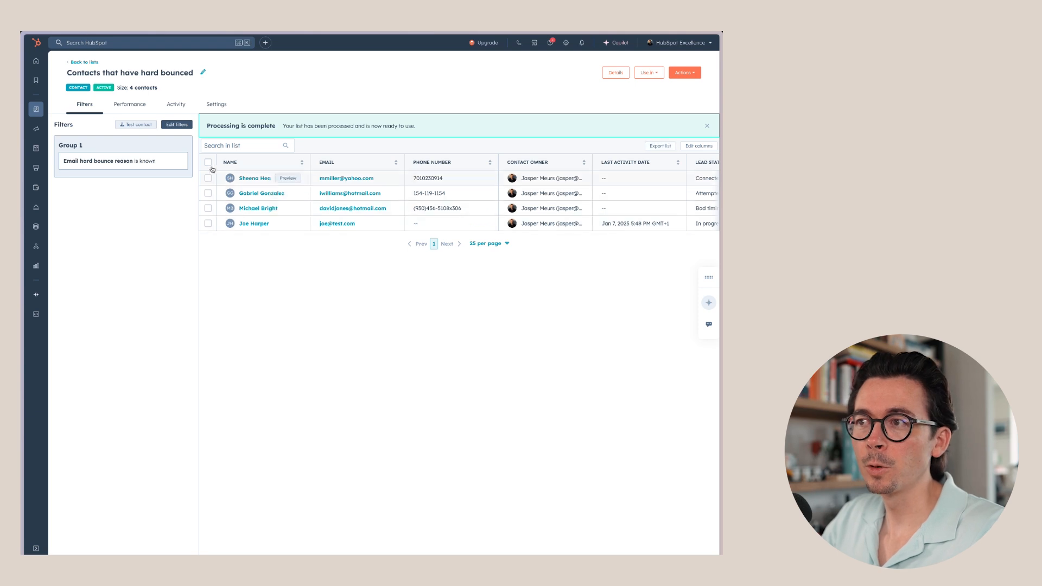
Select all contacts in the saved list and open the additional bulk actions
click(208, 162)
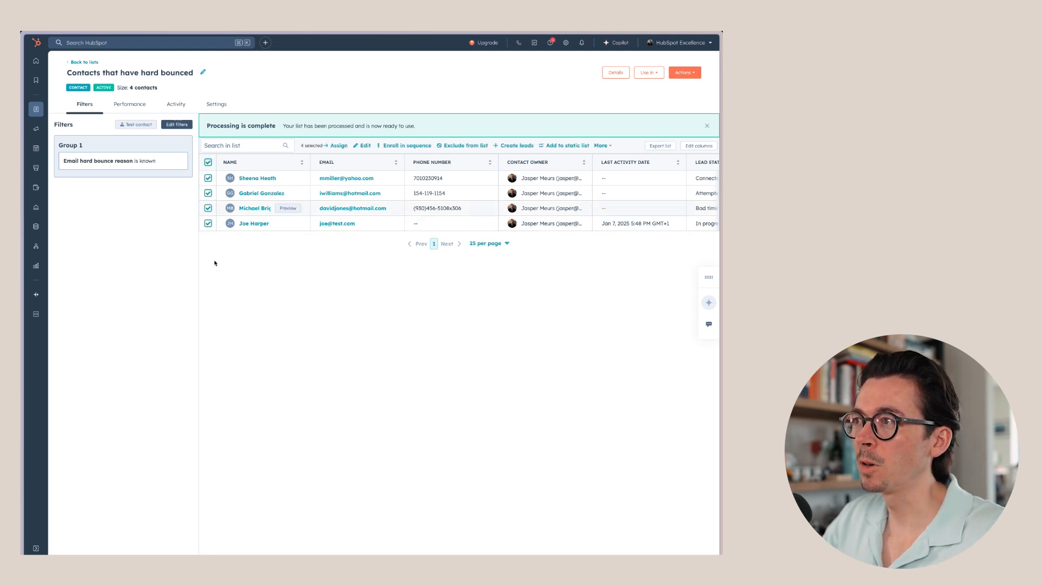
click(603, 146)
click(619, 160)
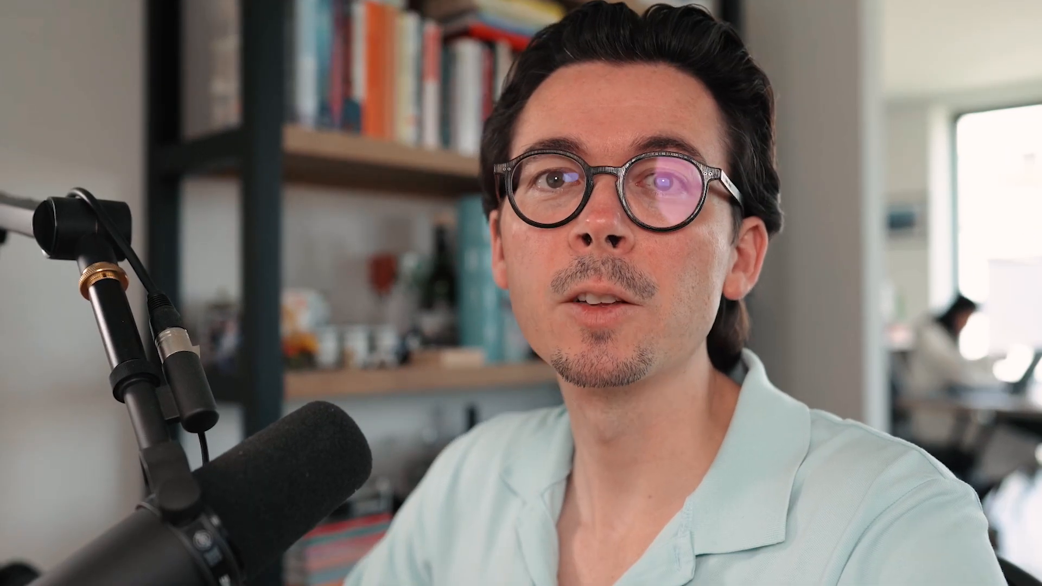
Create a workflow from scratch that starts when a contact record meets a set of custom filter conditions
mouse_move(32, 248)
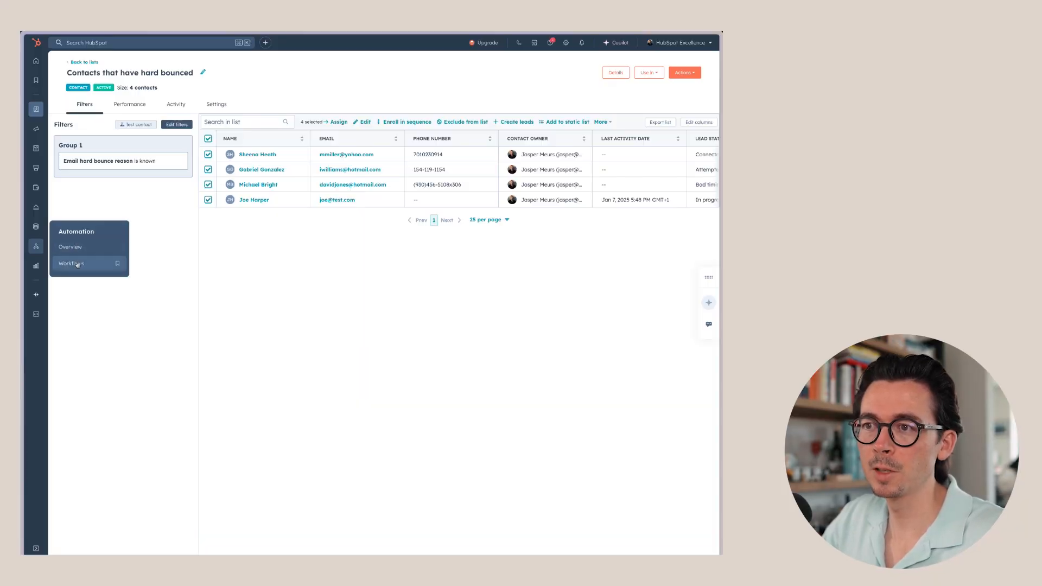
click(115, 264)
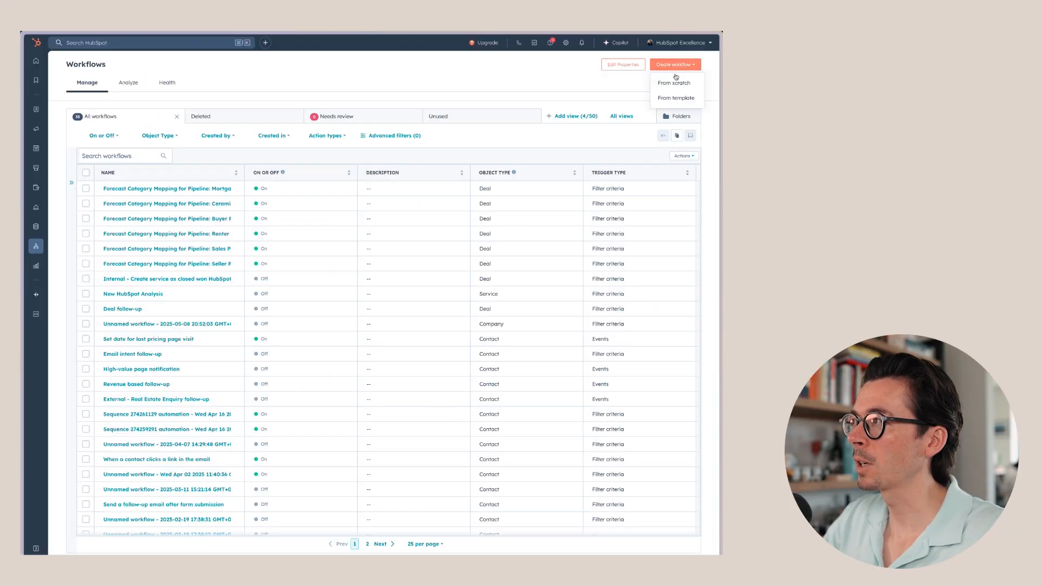
click(674, 84)
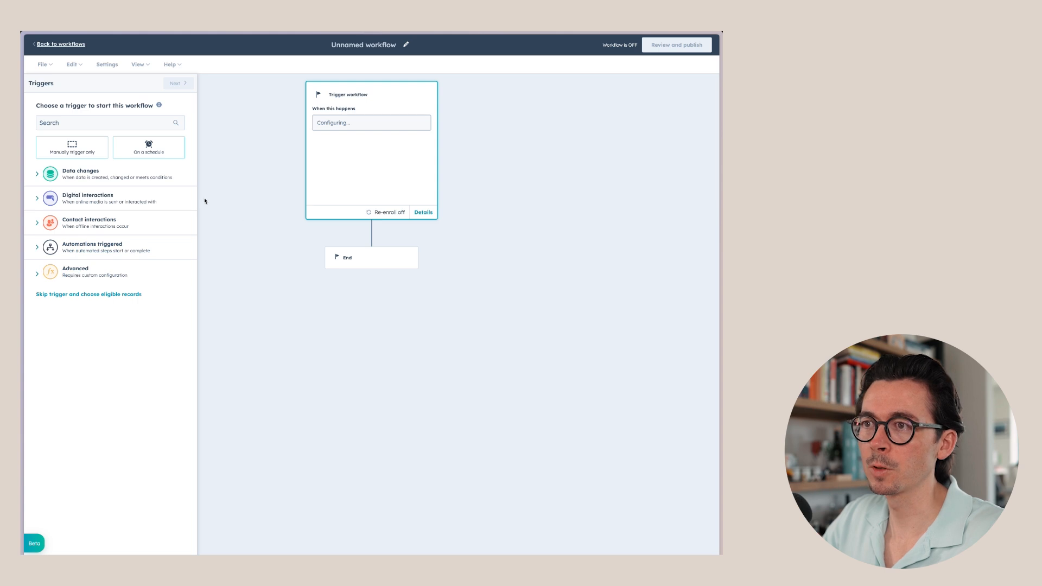
click(80, 174)
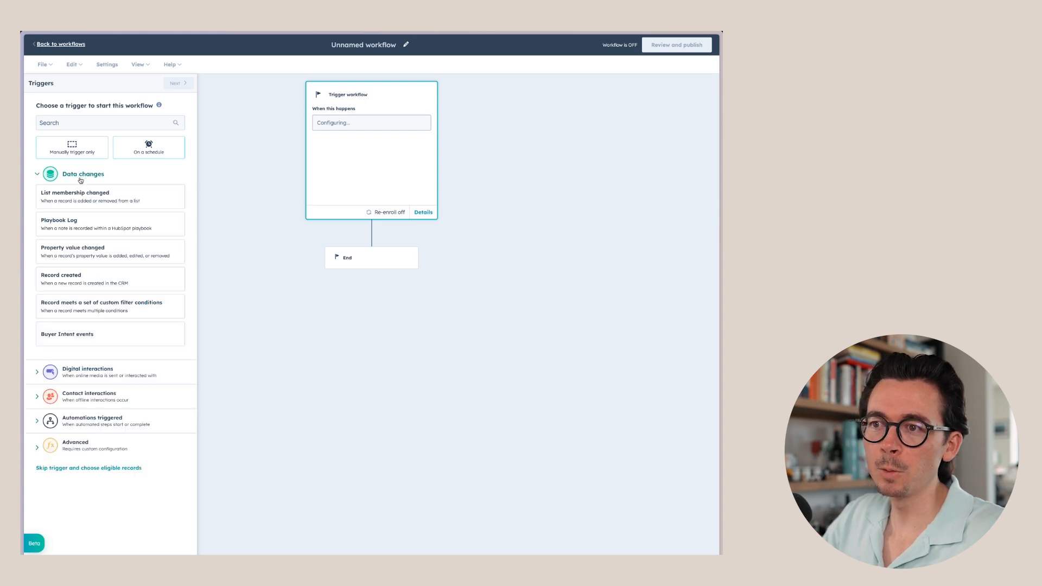
click(91, 313)
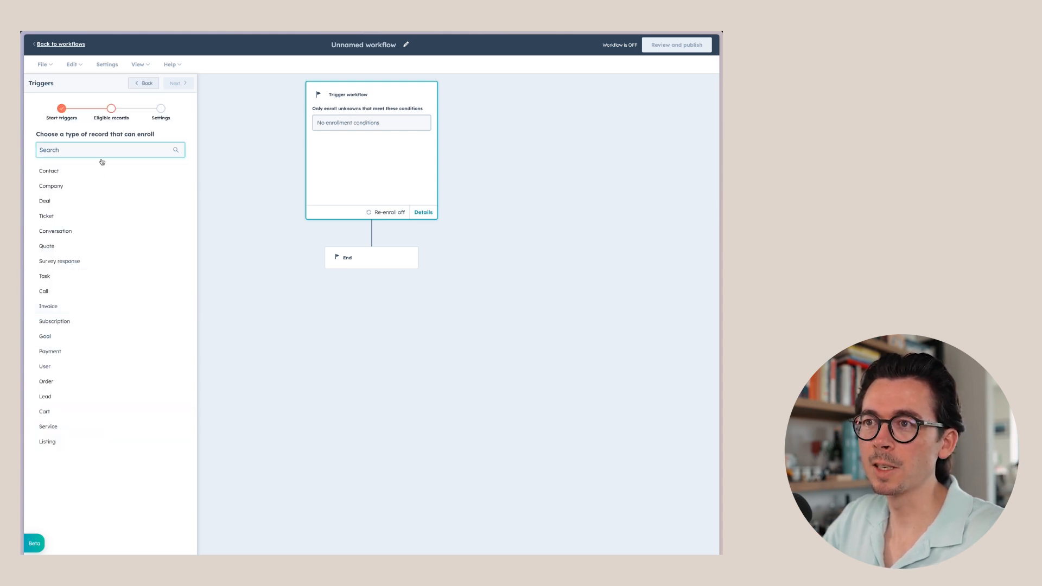
click(76, 170)
Set the workflow's enrollment criteria to contacts whose Email hard bounce reason is known, and proceed past the criteria
click(244, 170)
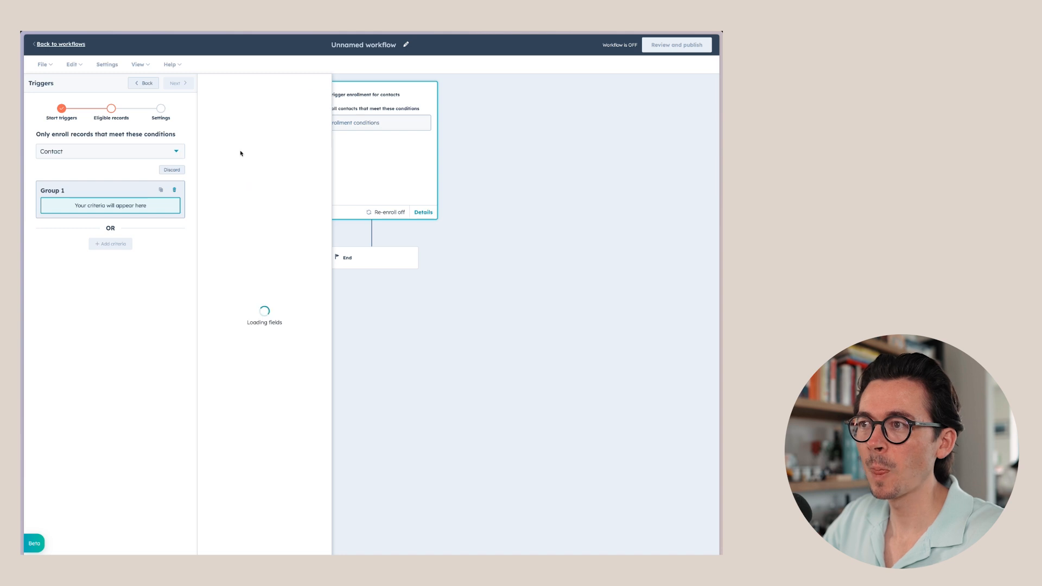
click(235, 154)
text(bounce)
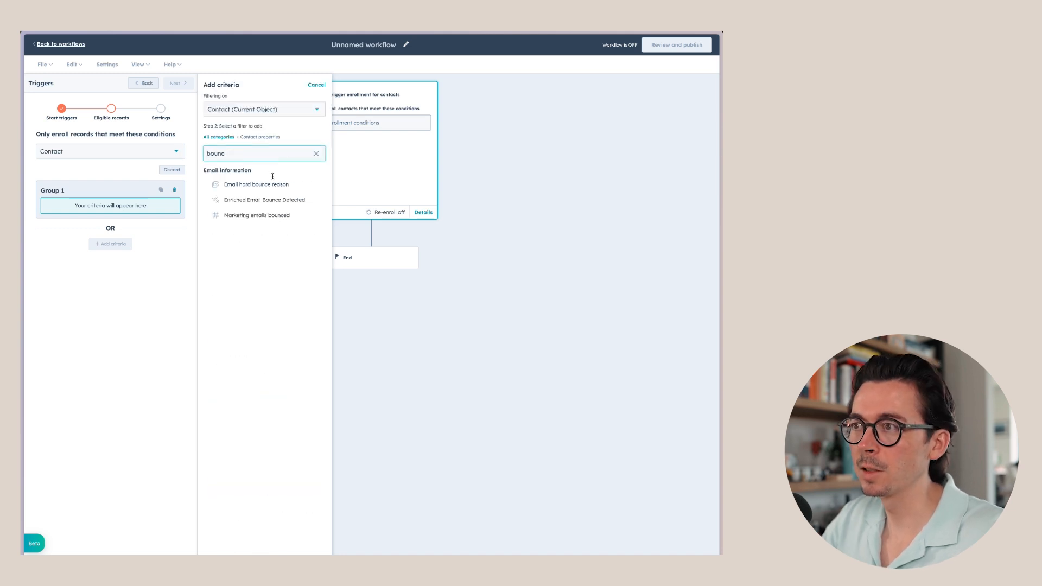
click(255, 184)
click(255, 120)
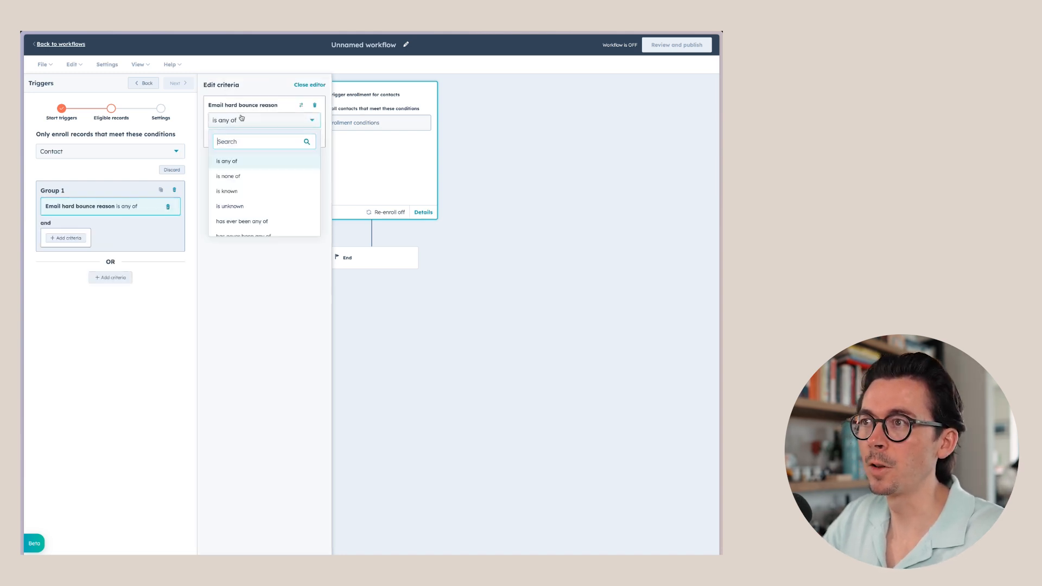
click(239, 190)
click(178, 83)
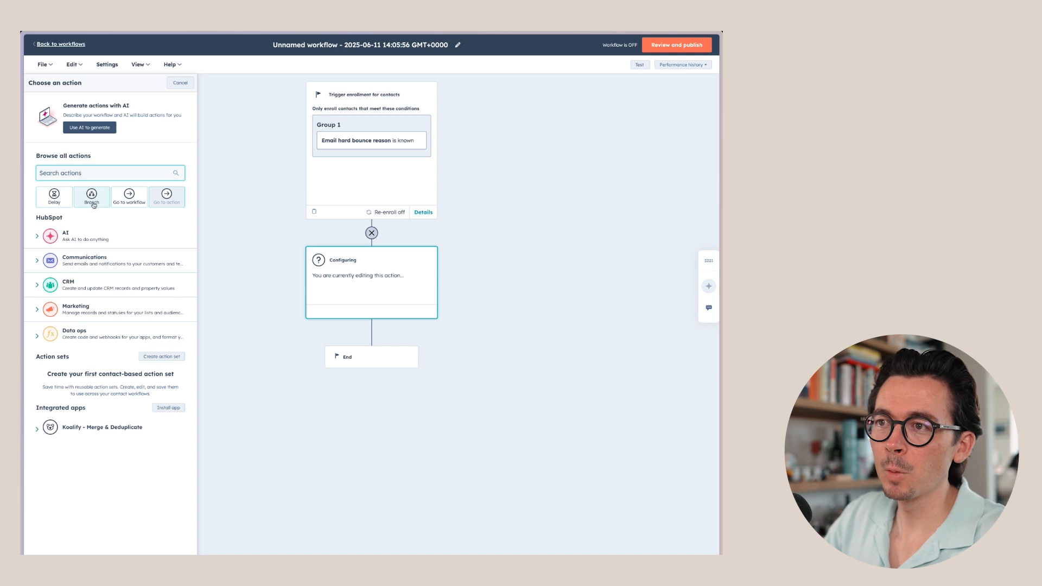
Add a filter-criteria branch named "Unknown user" for contacts whose Email hard bounce reason is any of Unknown user
click(92, 199)
click(103, 146)
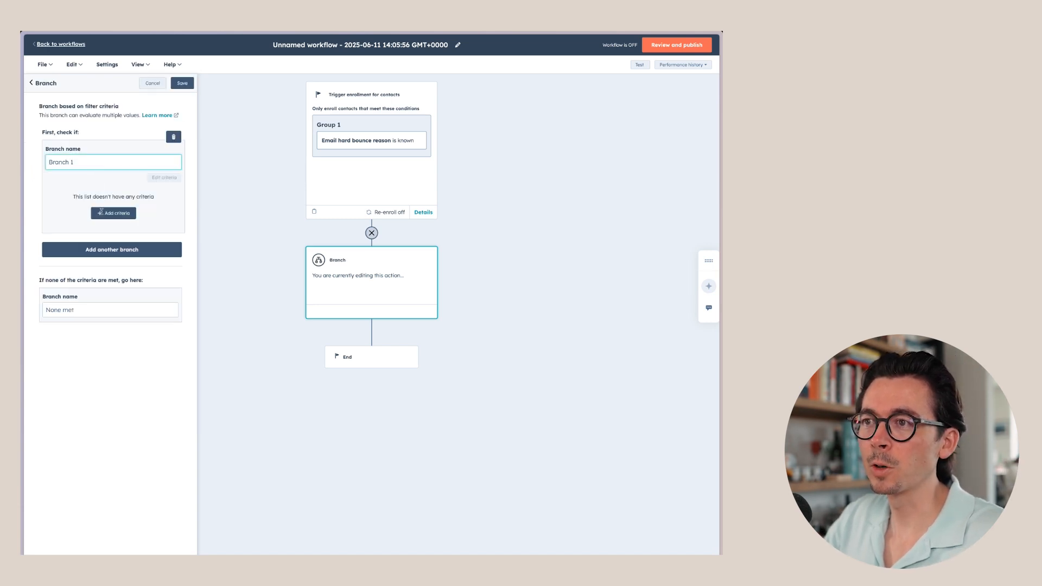
click(100, 212)
click(227, 179)
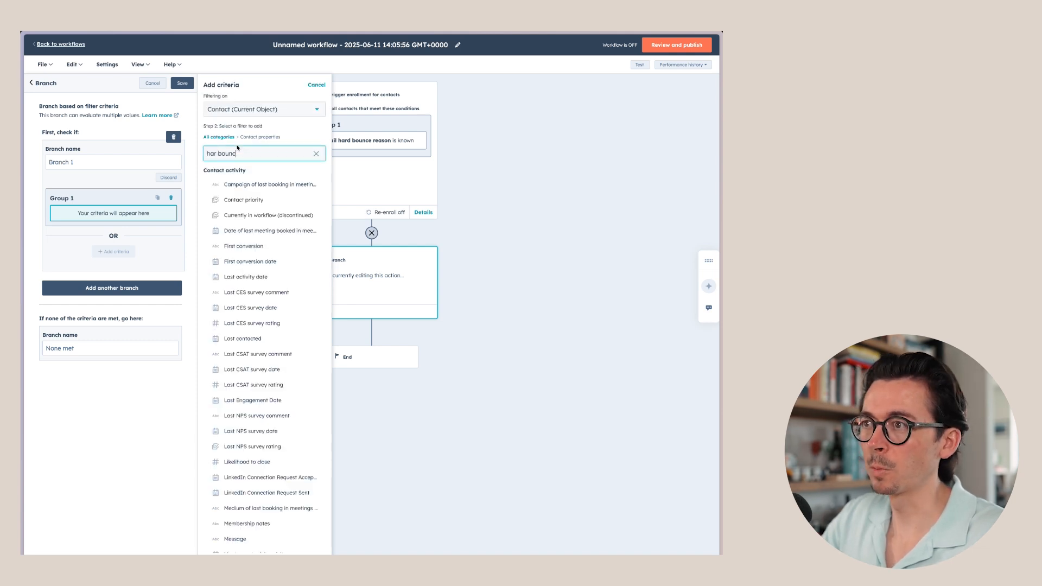
click(215, 154)
text(d)
click(263, 177)
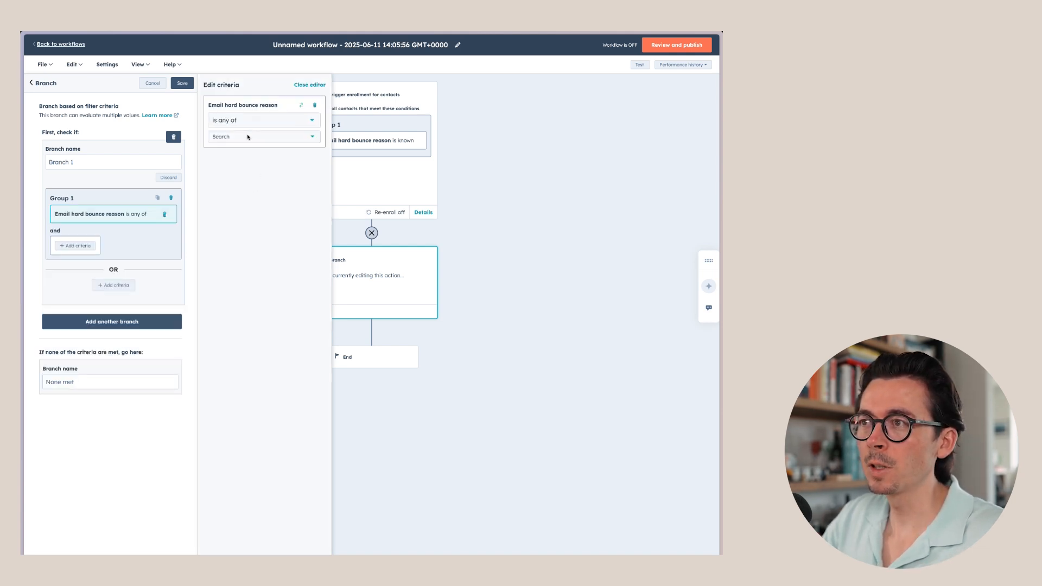
click(247, 137)
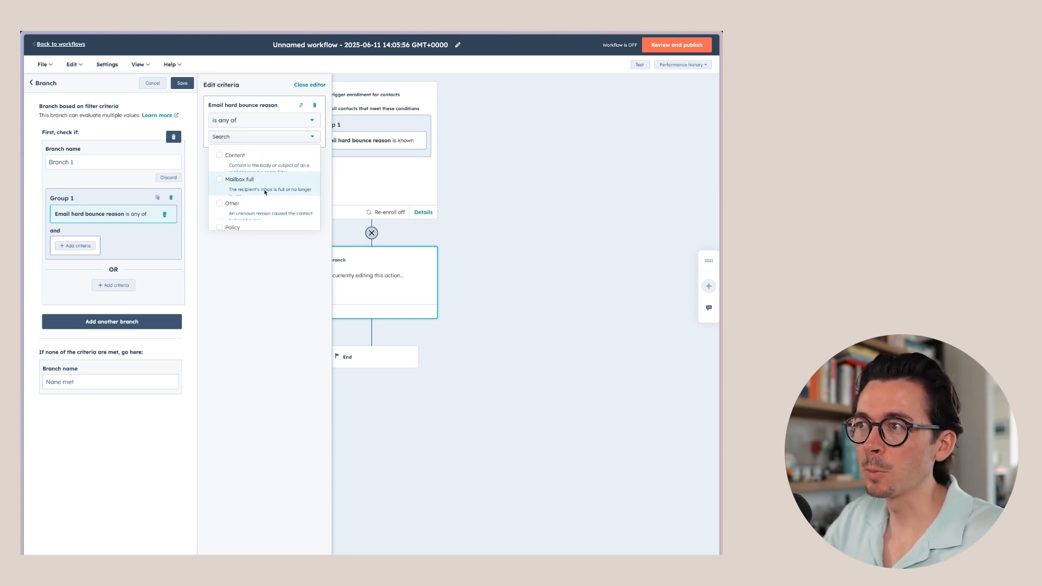
scroll(267, 187, down, 3)
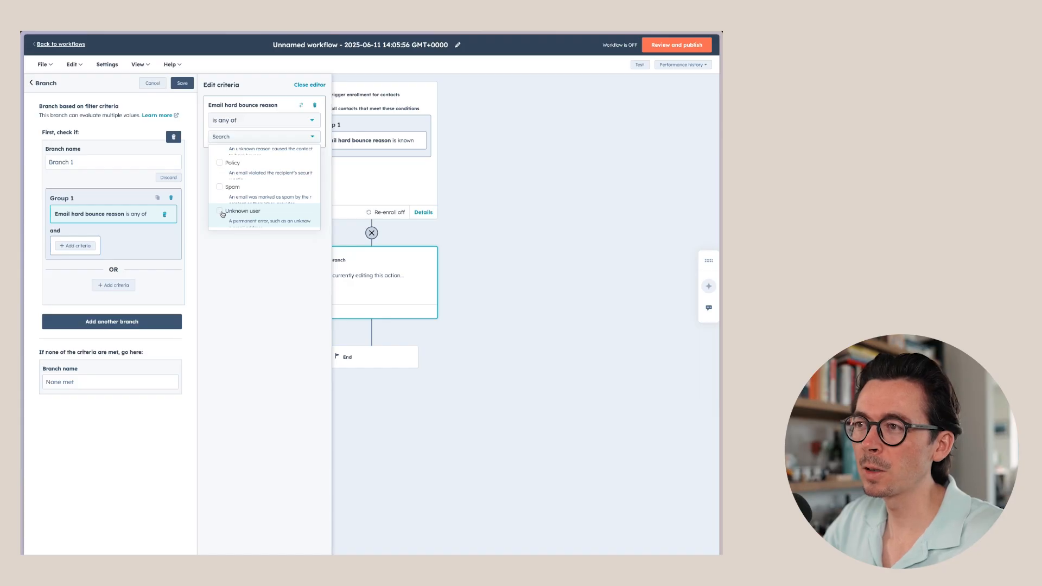
click(222, 214)
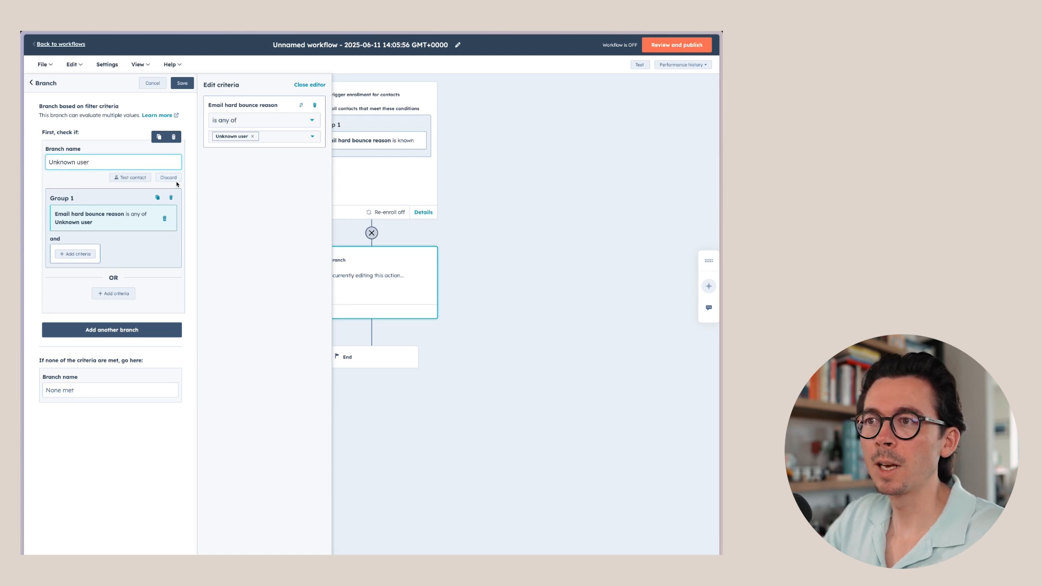
click(297, 140)
scroll(266, 217, up, 5)
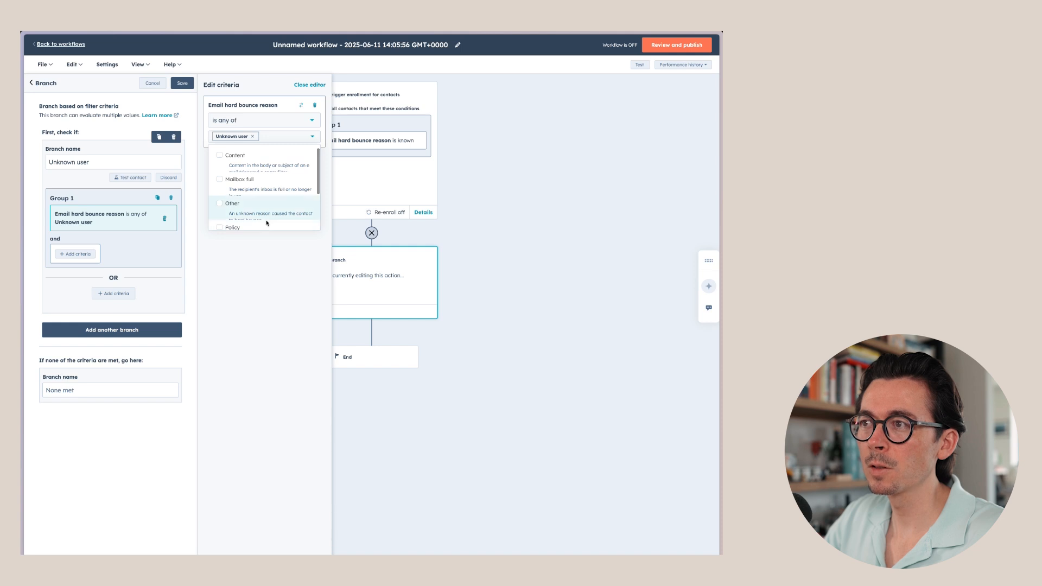
click(244, 319)
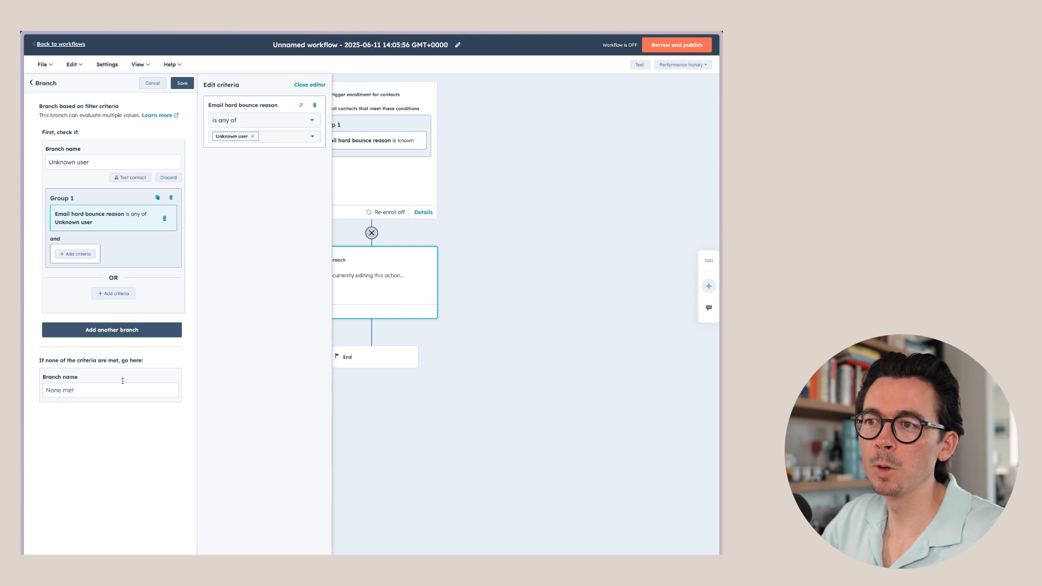
click(283, 141)
click(227, 241)
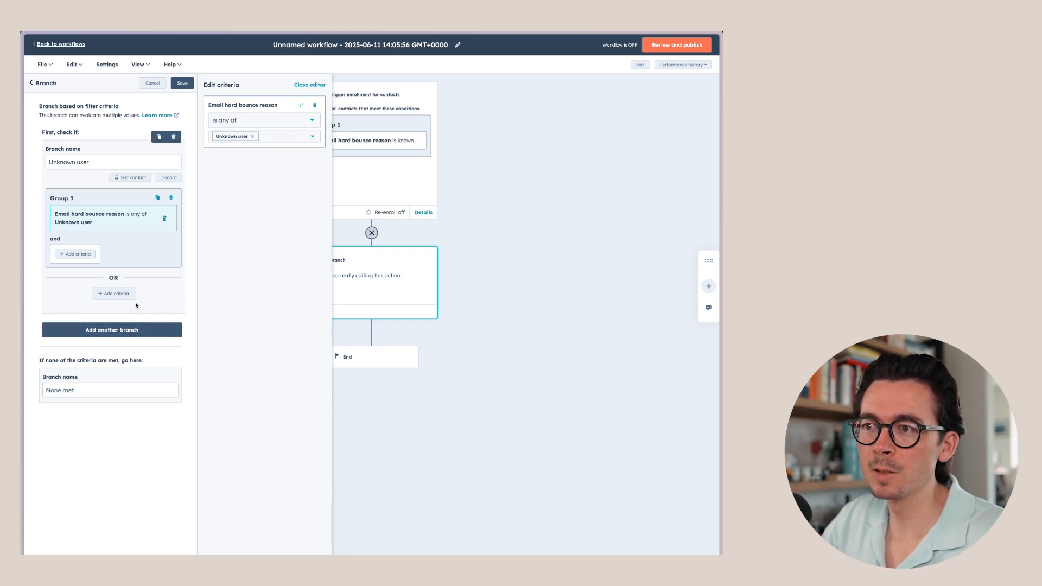
Add a second branch below the Unknown user branch and name it "Policy or spam"
click(114, 330)
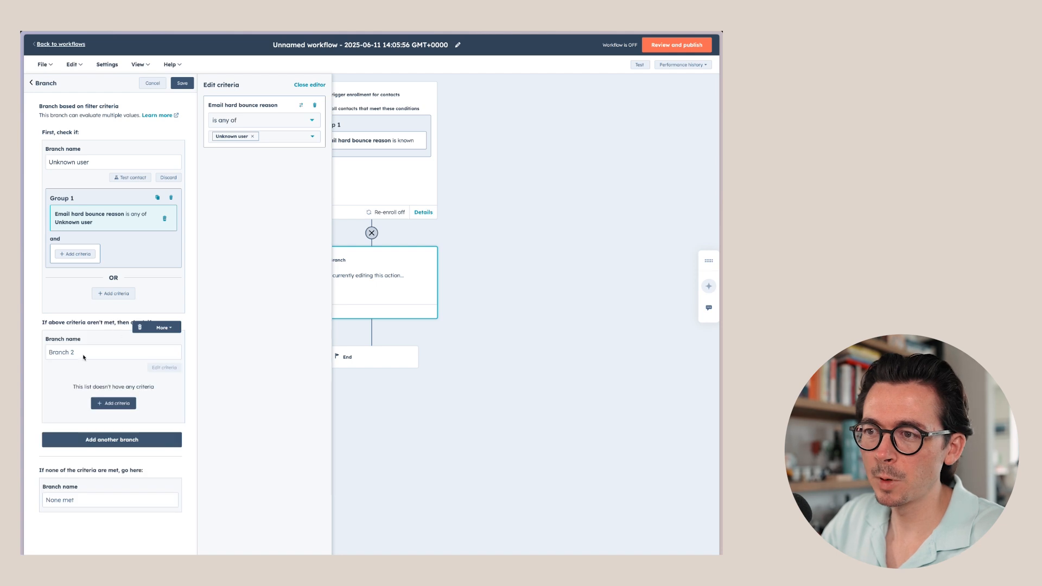
click(82, 357)
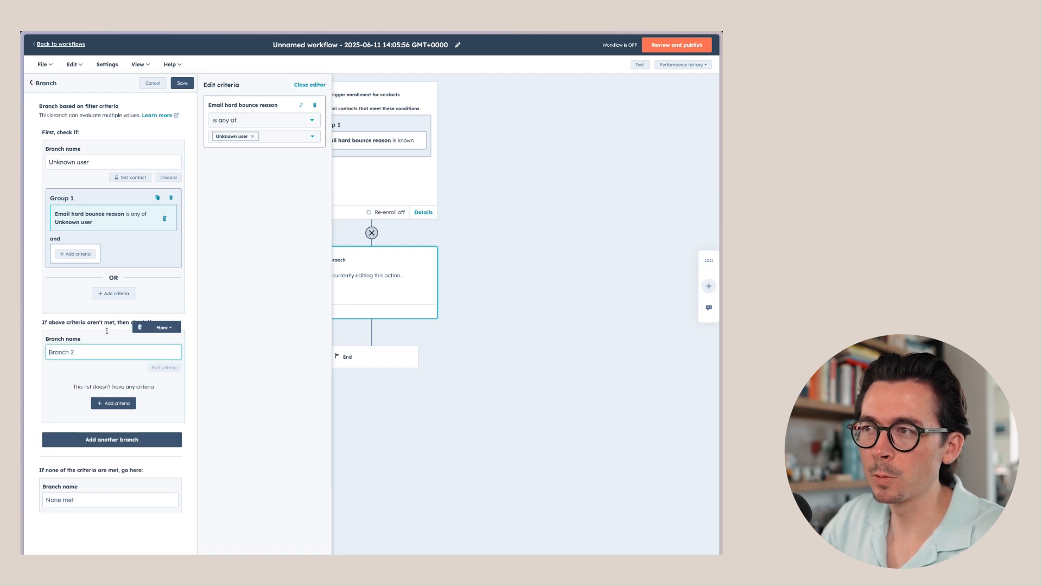
click(274, 138)
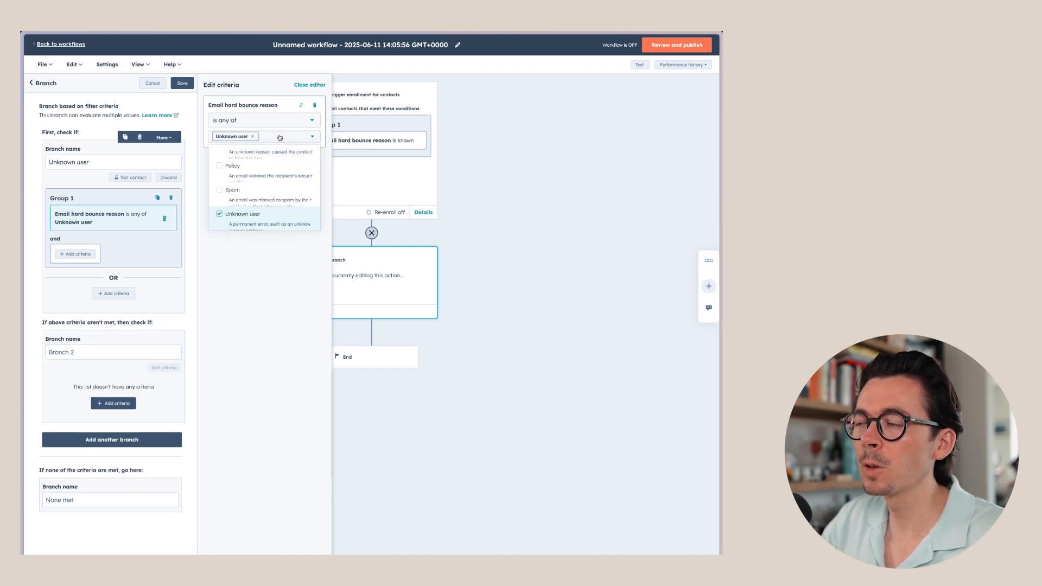
click(247, 294)
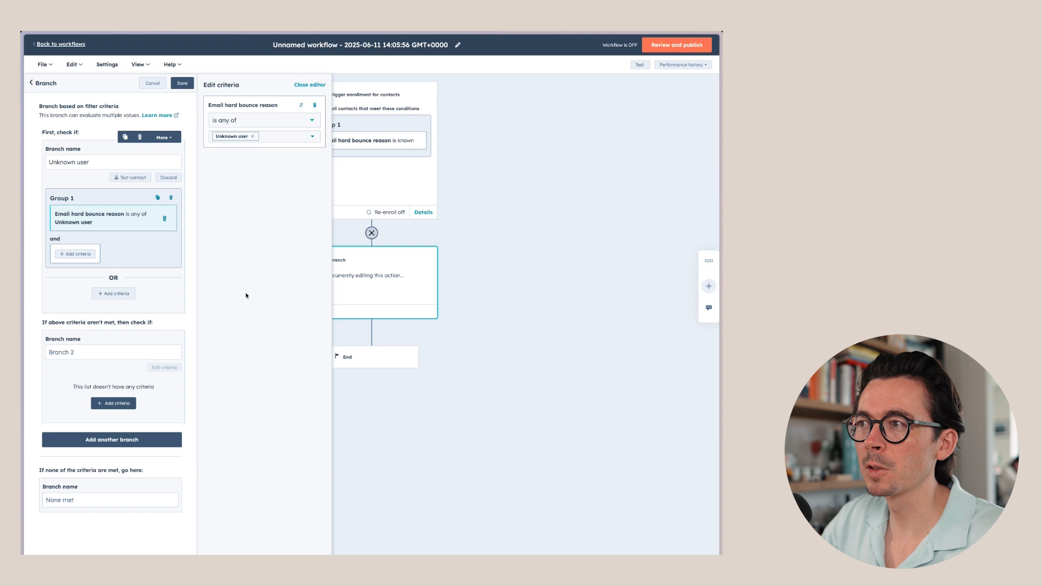
triple_click(106, 353)
text(Policy or spam)
Set the second branch's criteria to Email hard bounce reason is any of Policy or Spam, and save the branch action
click(115, 403)
click(230, 162)
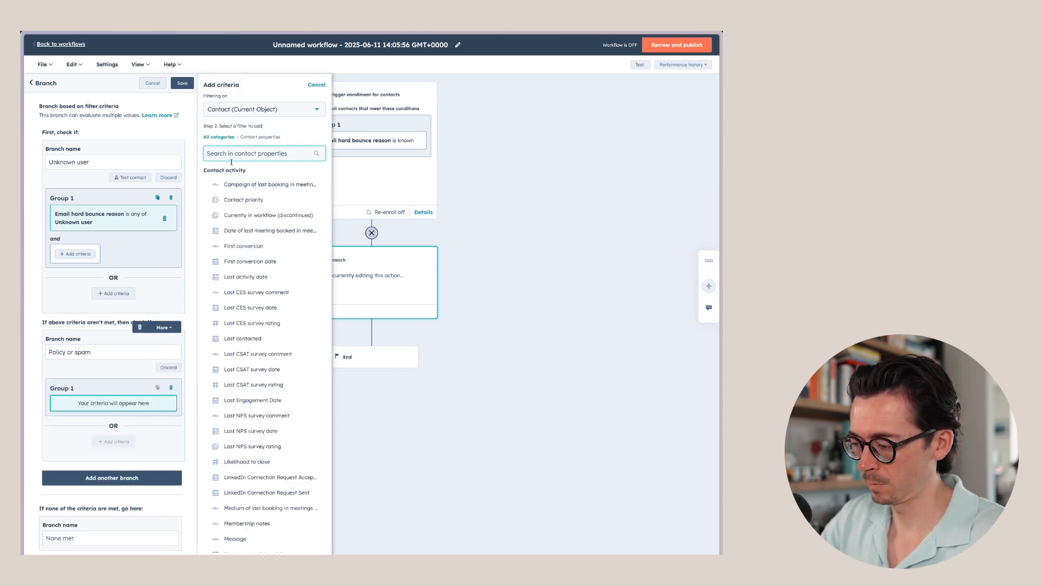
text(hard bou)
click(244, 184)
click(244, 136)
scroll(239, 187, down, 5)
click(219, 167)
click(218, 189)
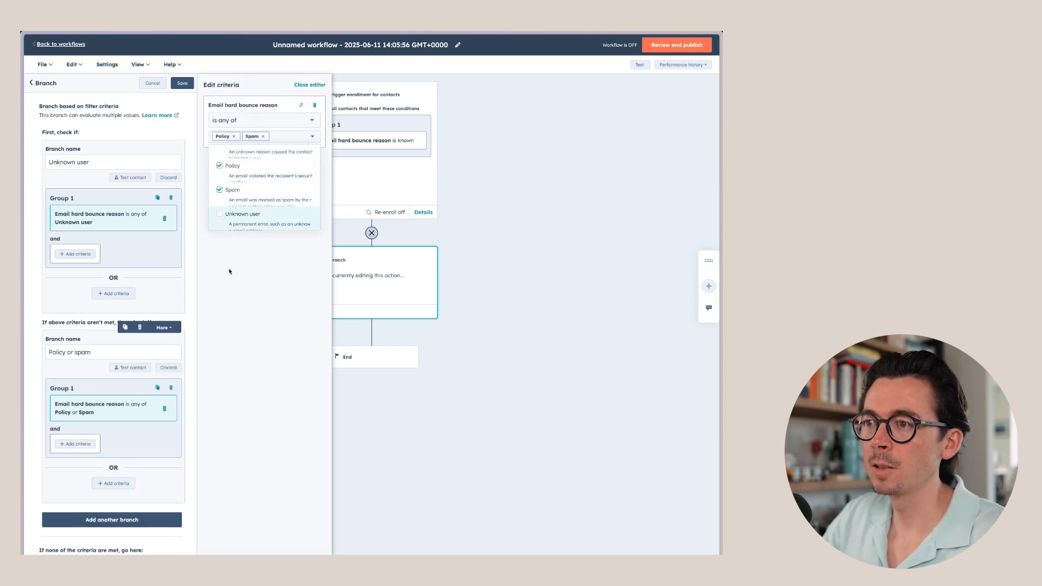
click(242, 383)
scroll(81, 435, down, 1)
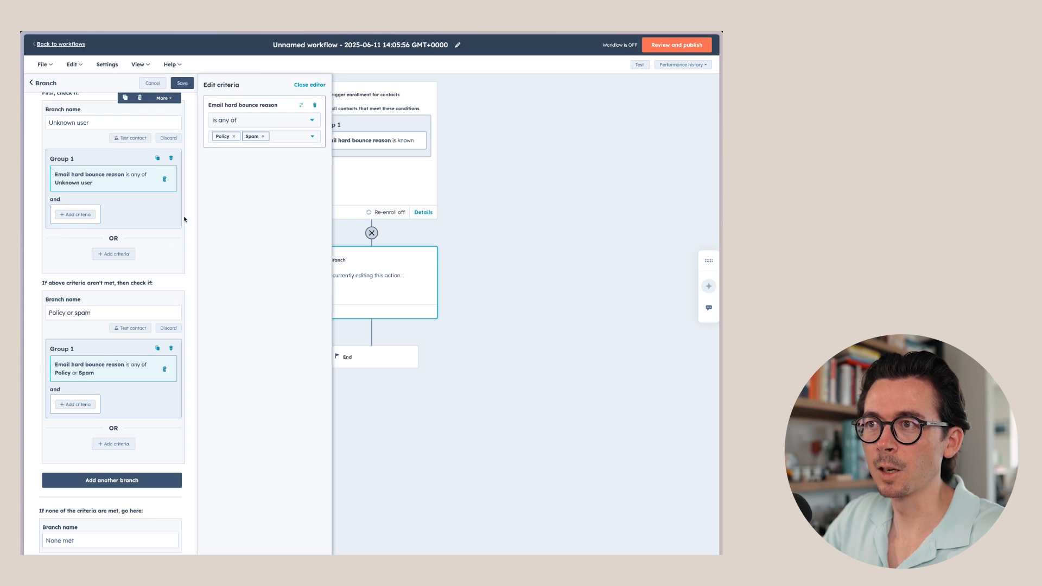
click(182, 83)
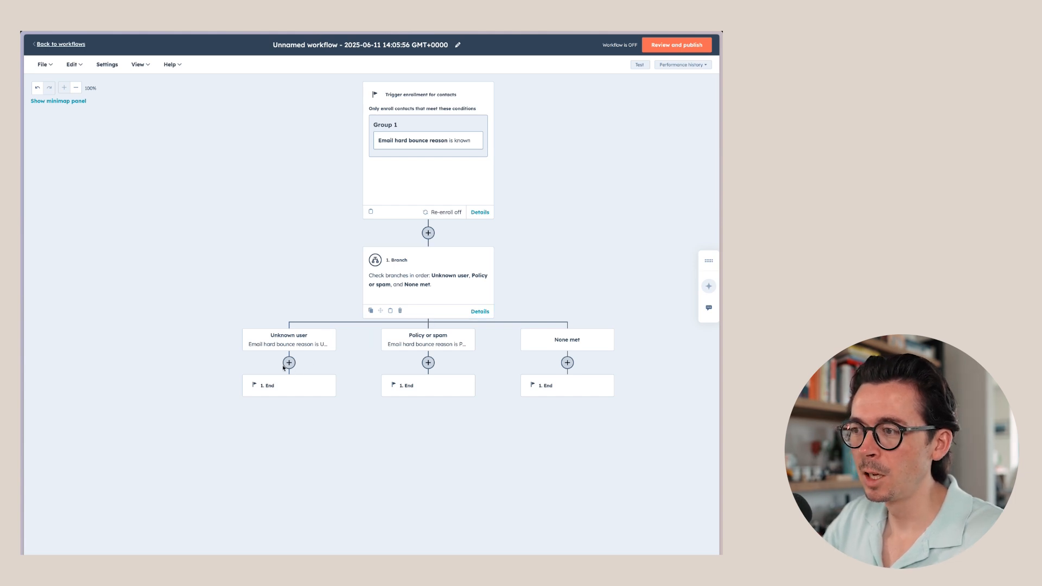
Add a Create task action under the Unknown user branch, titled "Check if this contact is still at their listed company"
click(289, 363)
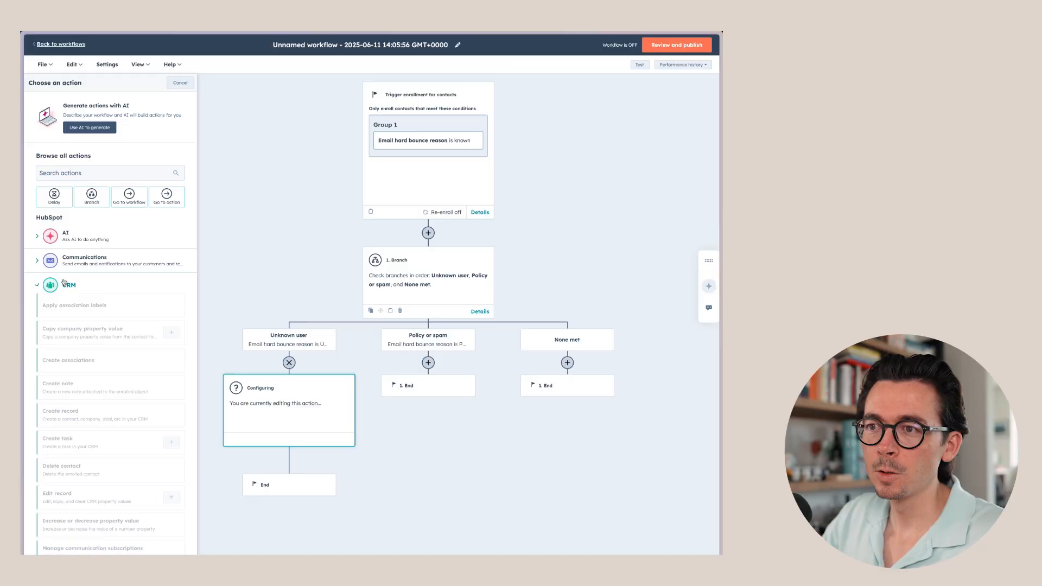
click(64, 281)
scroll(64, 282, down, 2)
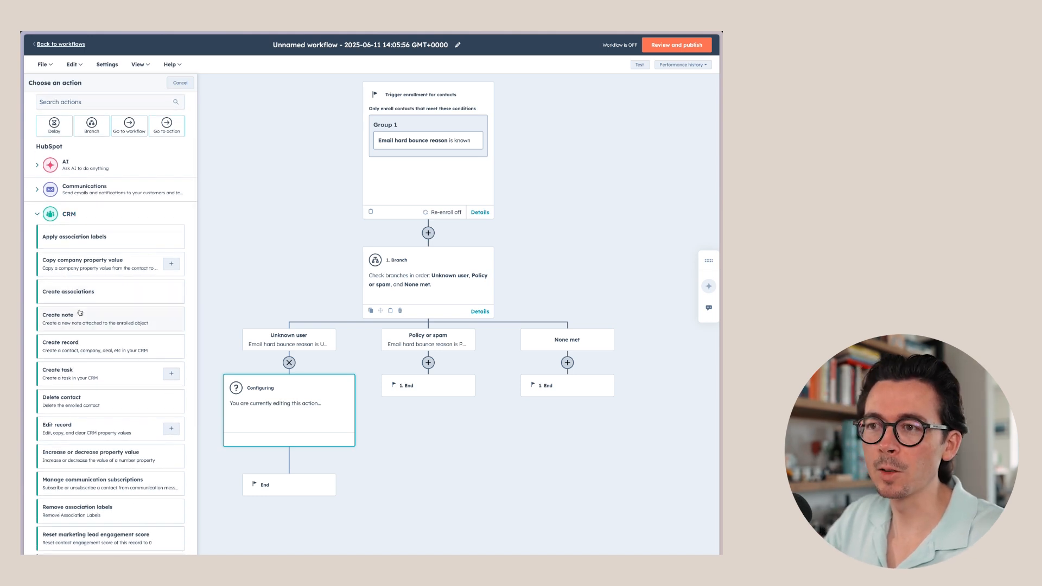
click(85, 375)
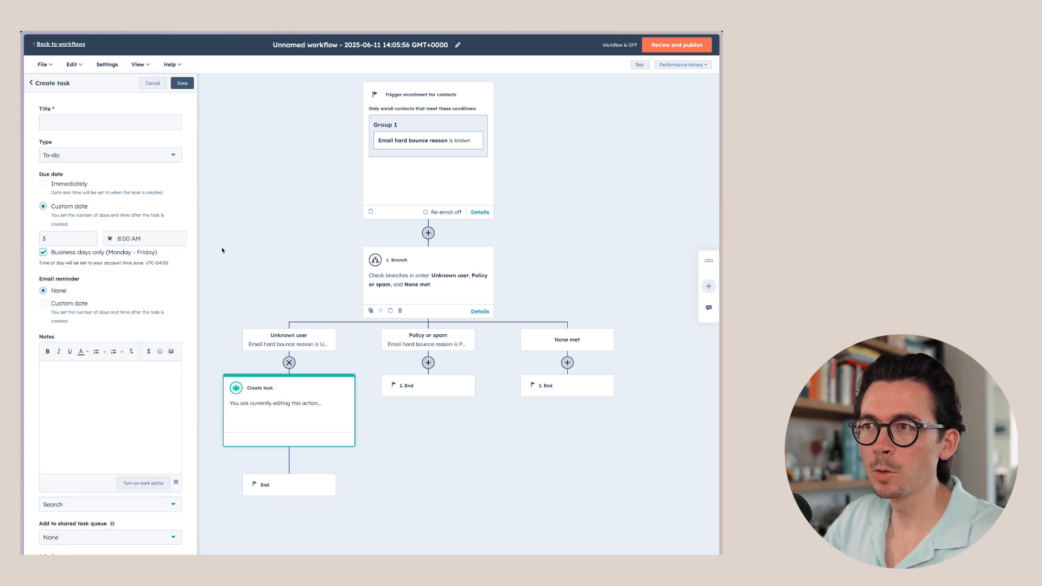
click(88, 122)
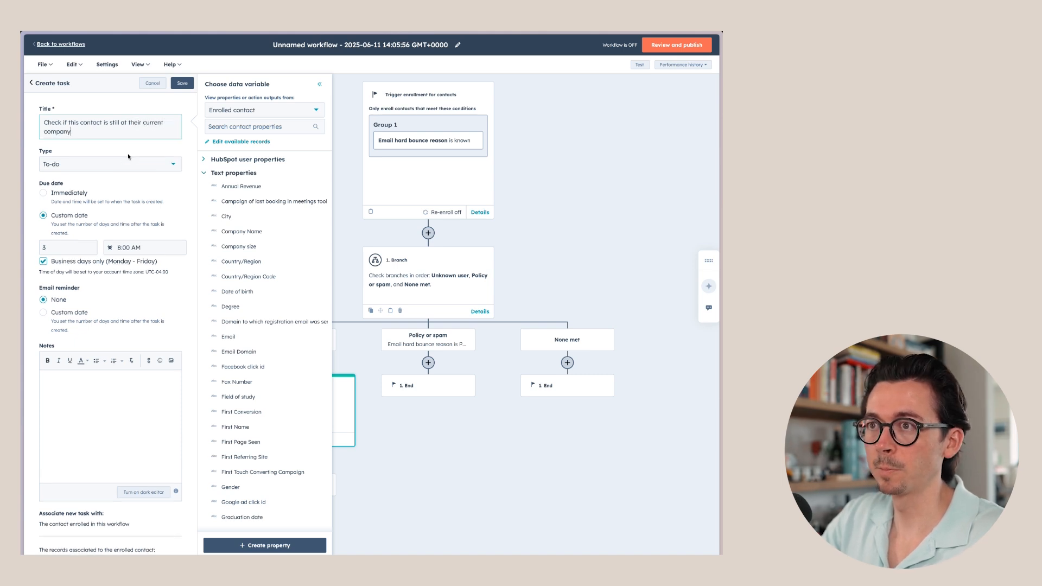
text(listed)
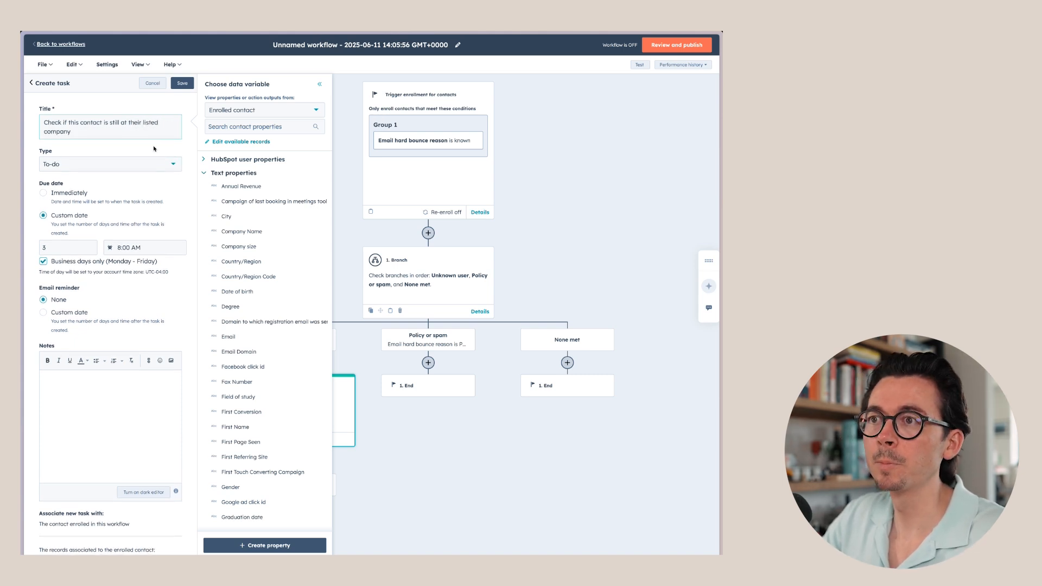
Assign the task to an existing owner of the contact, using Contact owner
click(153, 148)
scroll(82, 380, down, 3)
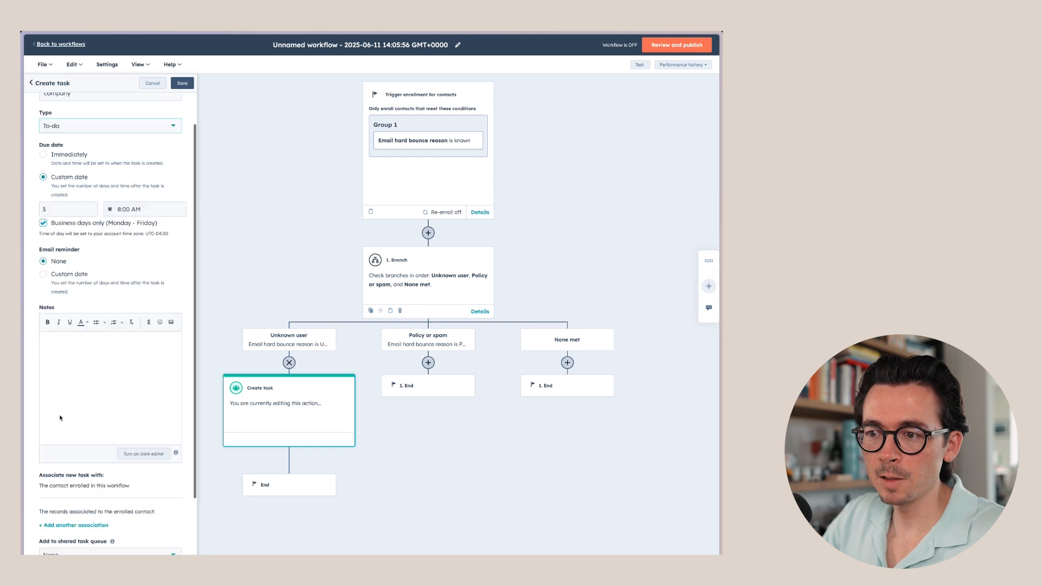
click(87, 546)
click(92, 496)
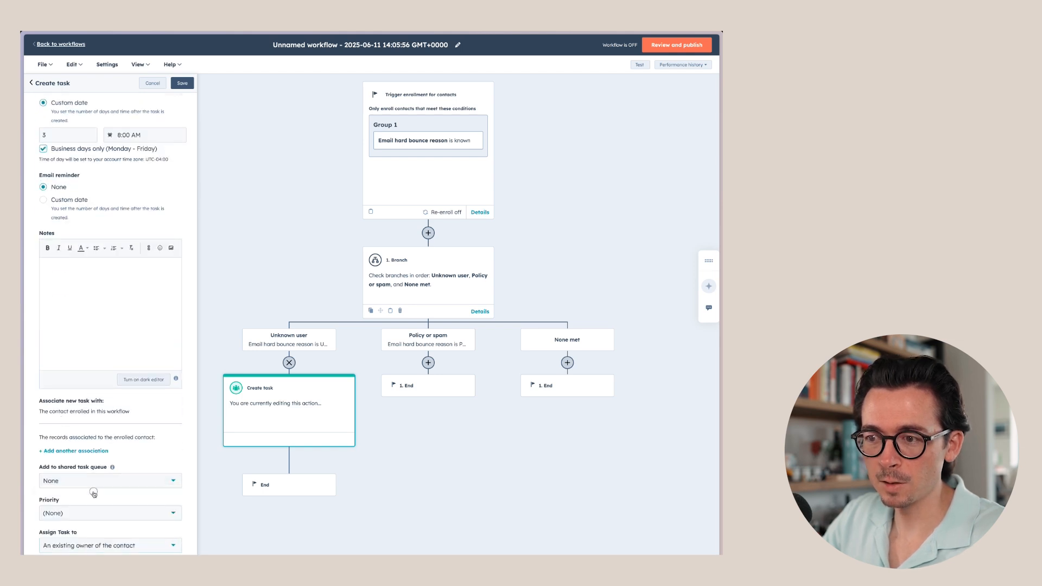
scroll(94, 494, down, 1)
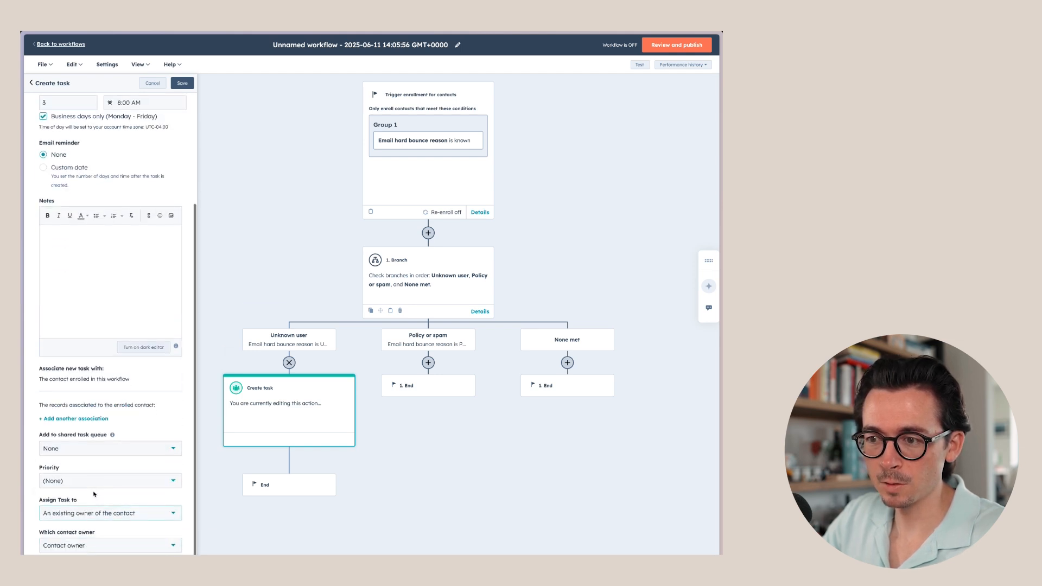
Write the task note "This contact has hard bounced with reason" followed by the Email hard bounce reason variable, and save the task
click(88, 307)
scroll(76, 326, up, 3)
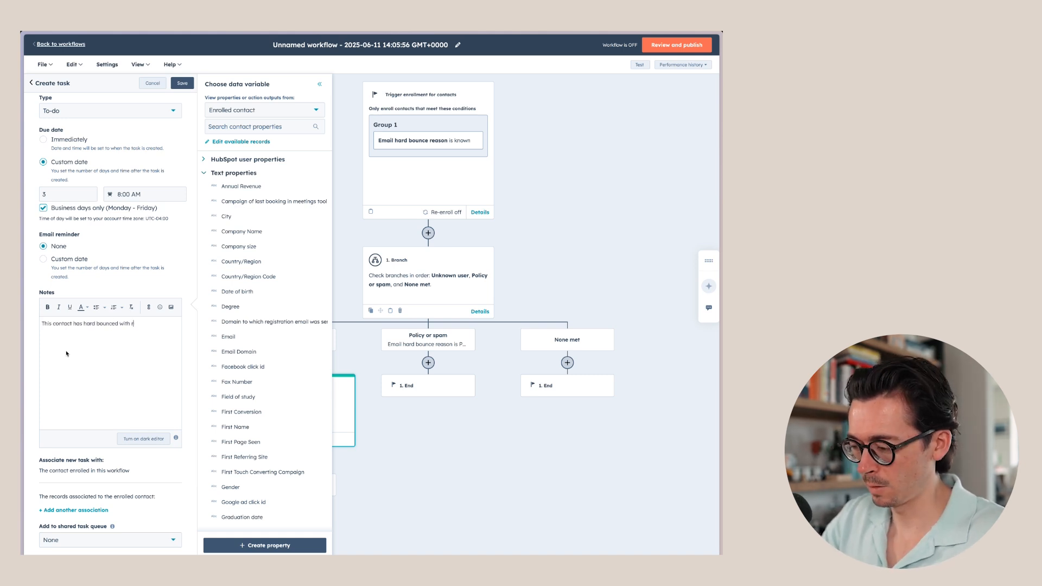
click(249, 172)
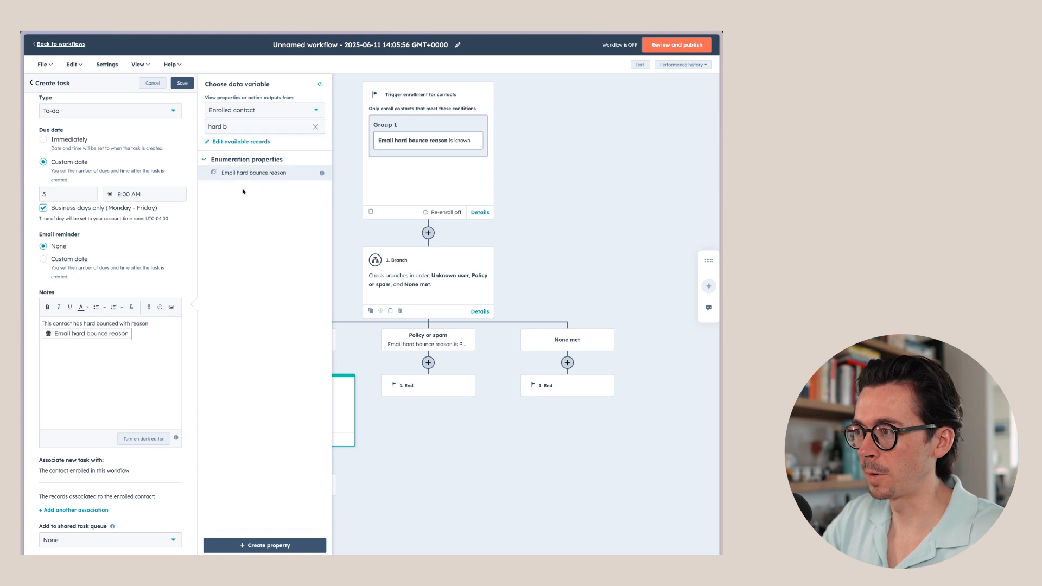
click(182, 83)
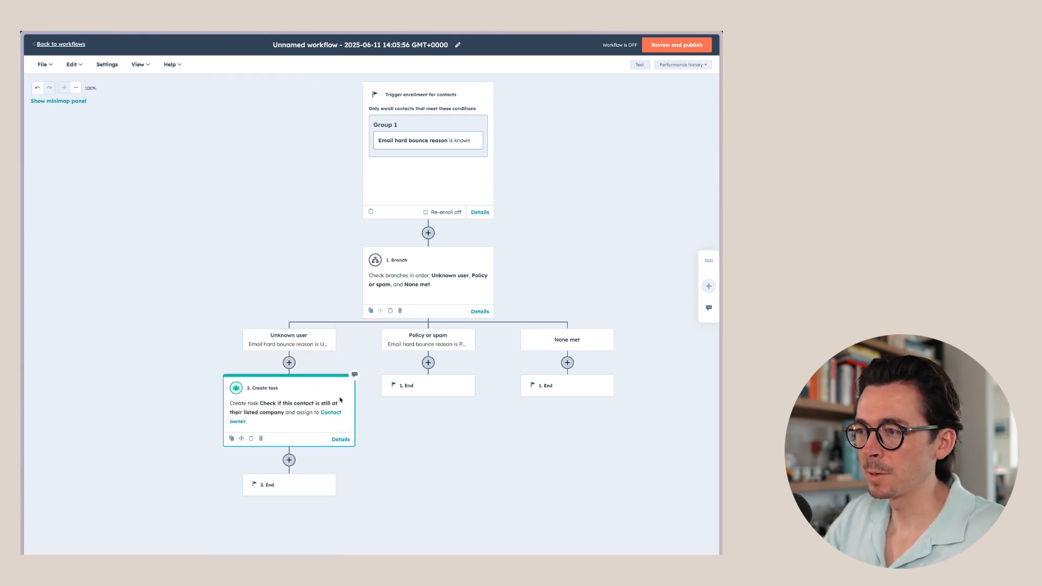
Clone only the Create task action from the Unknown user branch into the Policy or spam branch
click(231, 438)
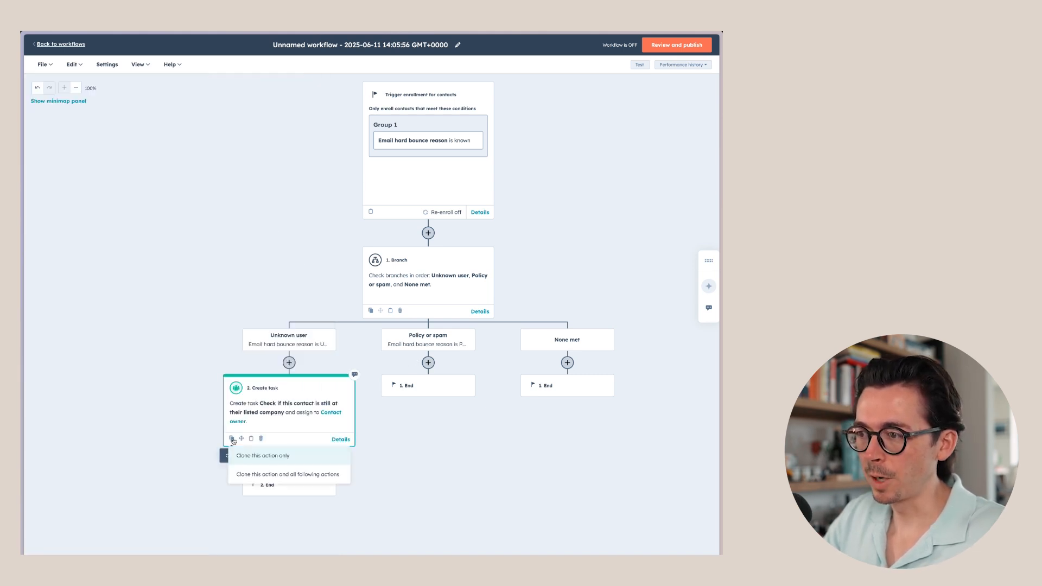
click(266, 456)
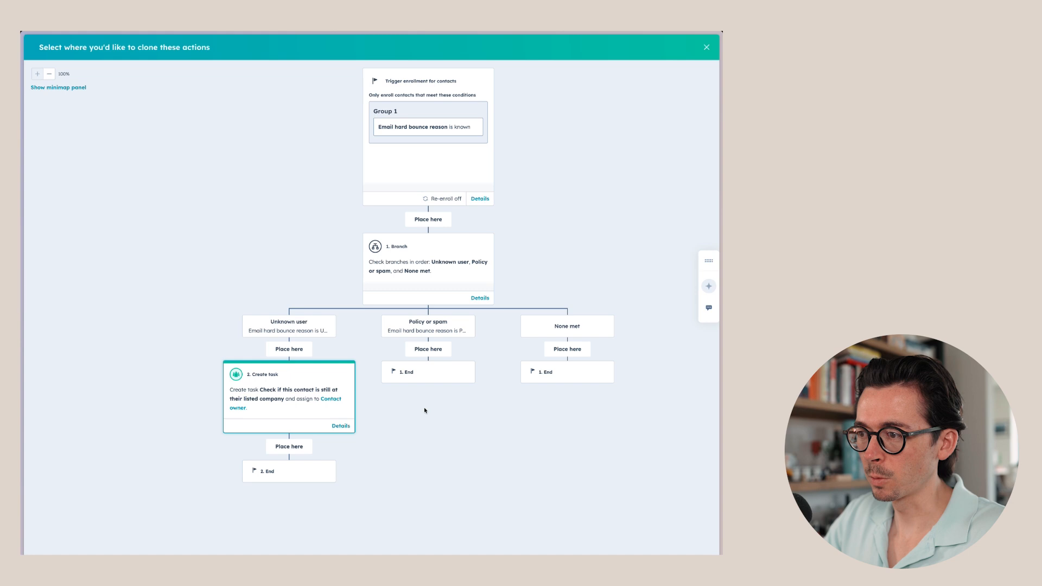
click(434, 349)
click(331, 258)
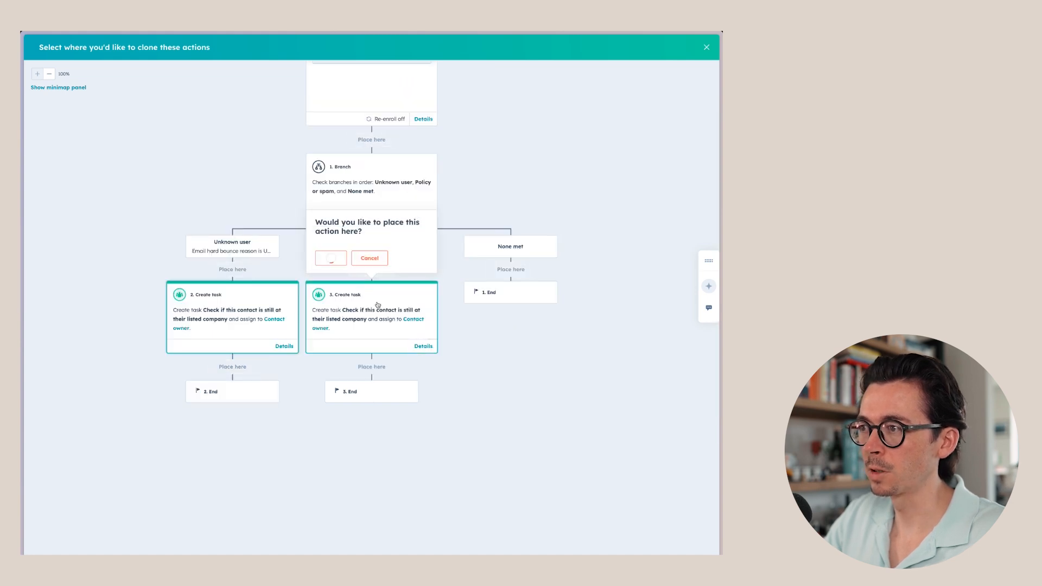
Retitle the cloned task "Check if this contact still wants to revceive our emails", set its type to Call, and save it
click(90, 147)
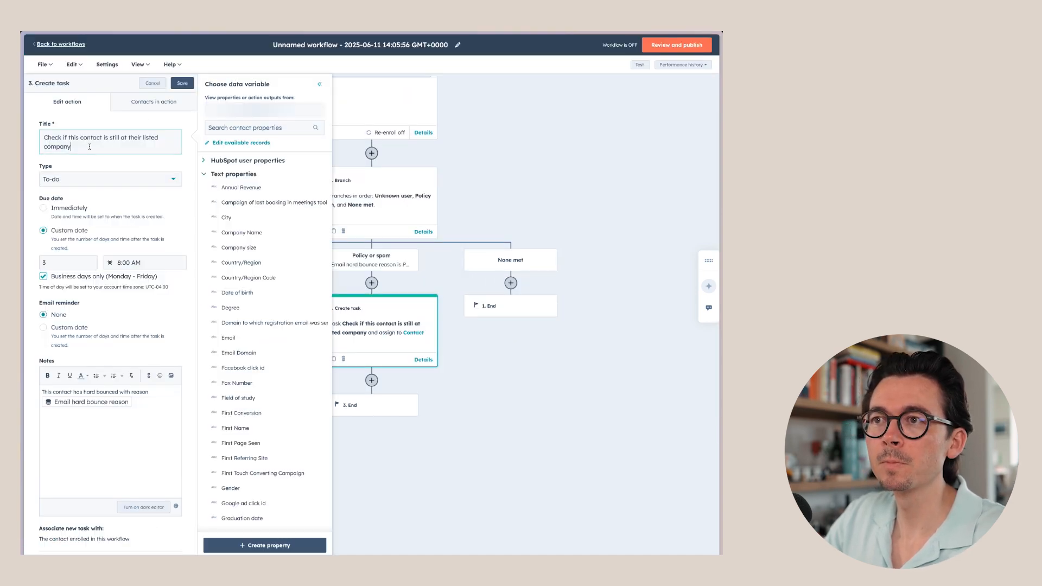
drag(103, 138, 130, 153)
text(still wants to revceive our emai)
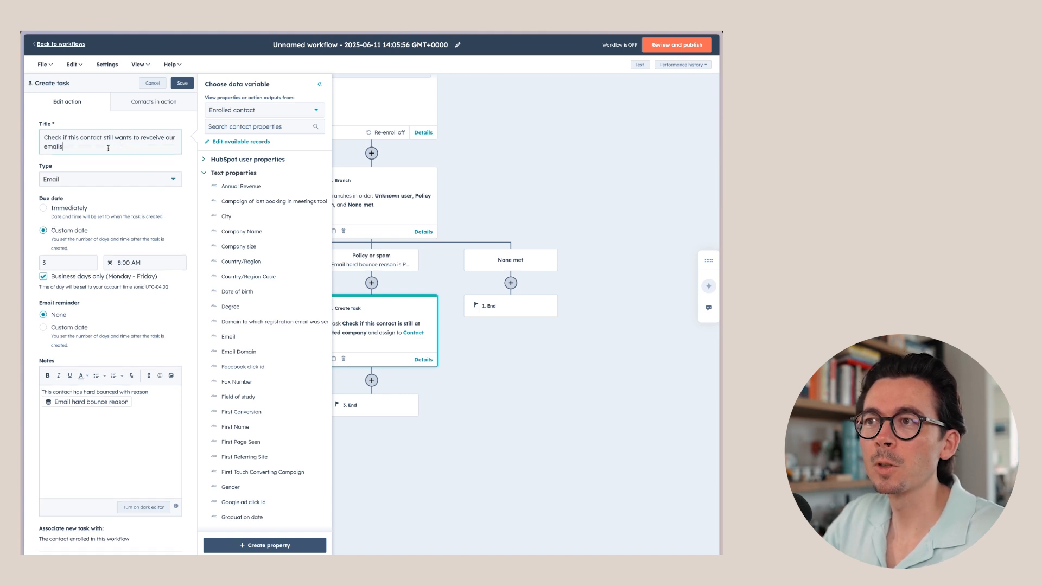
click(76, 182)
click(65, 217)
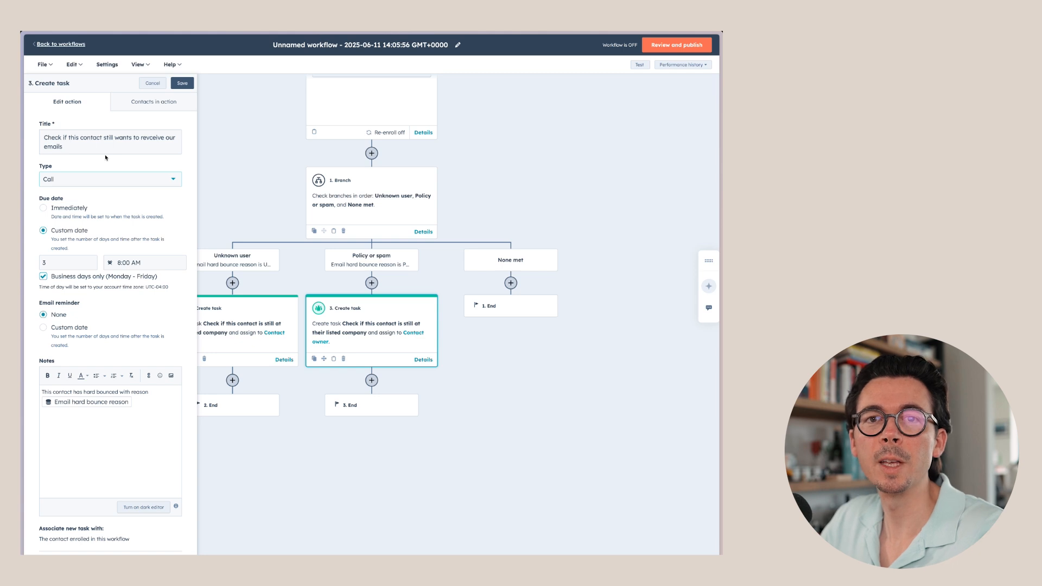
scroll(87, 272, down, 1)
click(103, 332)
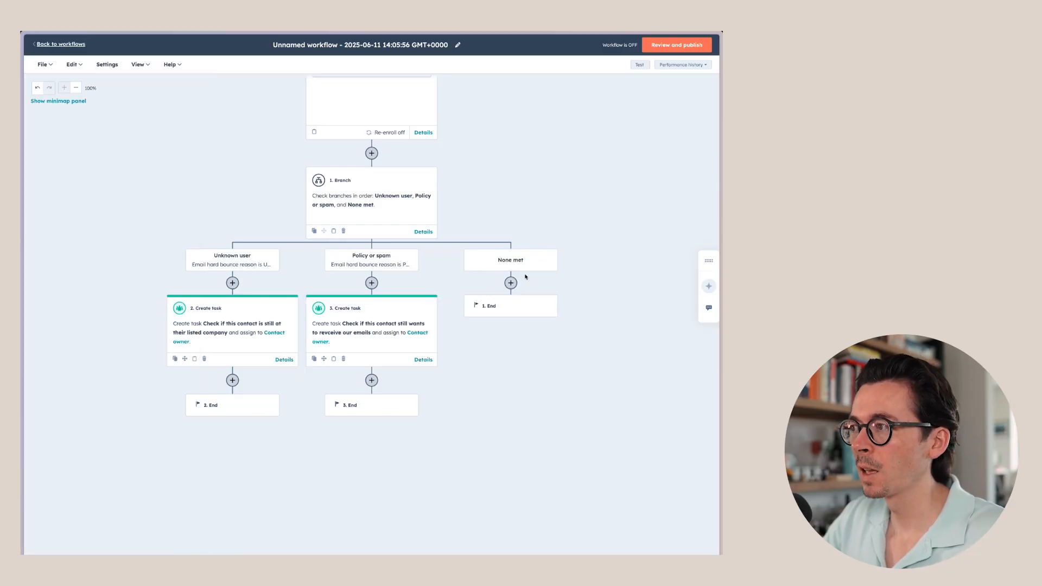
Start adding a new action under the None met branch
click(511, 283)
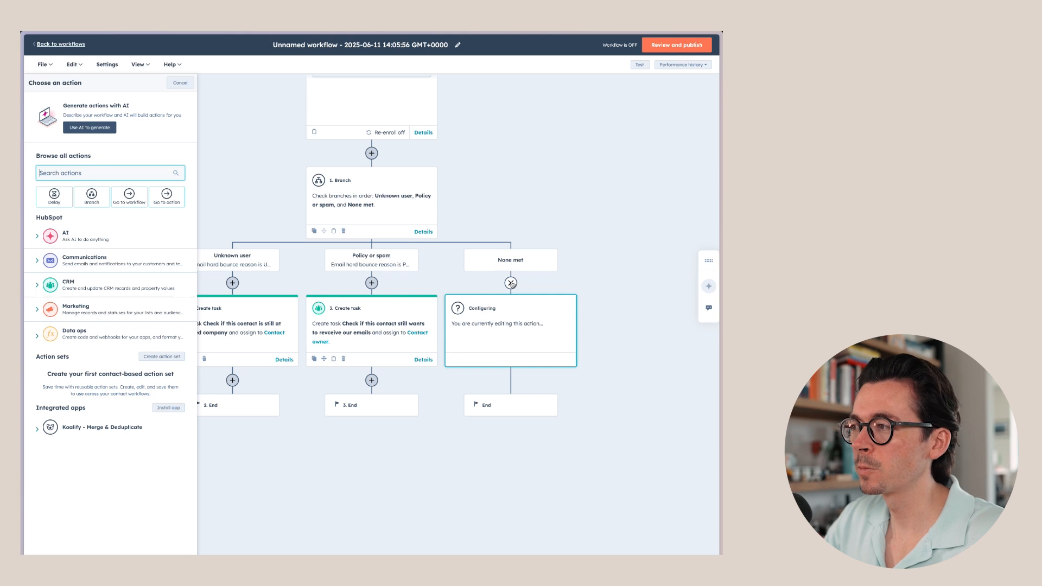